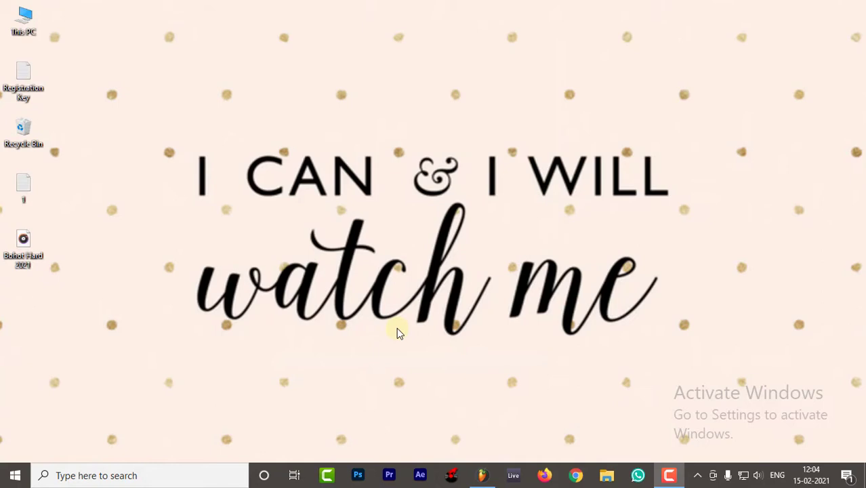
Switch to FL Studio and examine the playlist clips, the mixer tracks and the channel rack
{"action": "left_click", "coordinate": [482, 475]}
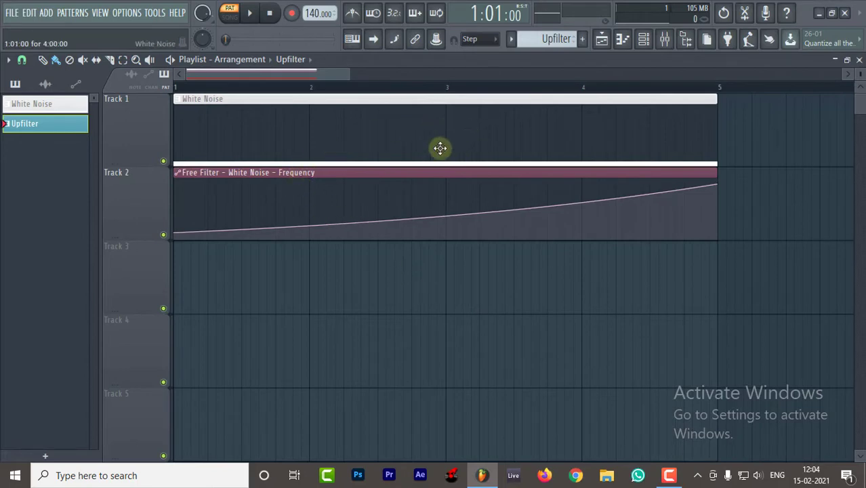
{"action": "scroll", "coordinate": [346, 204], "scroll_direction": "down", "scroll_amount": 1}
{"action": "scroll", "coordinate": [346, 215], "scroll_direction": "down", "scroll_amount": 5}
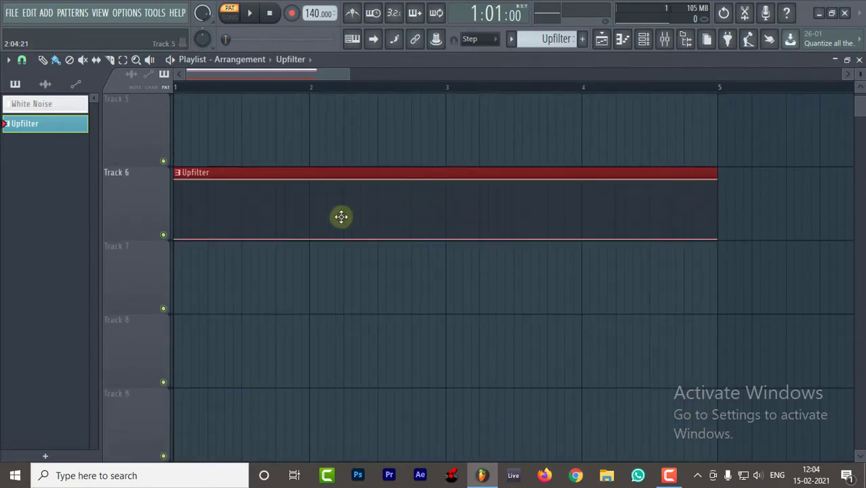
{"action": "scroll", "coordinate": [291, 215], "scroll_direction": "up", "scroll_amount": 6}
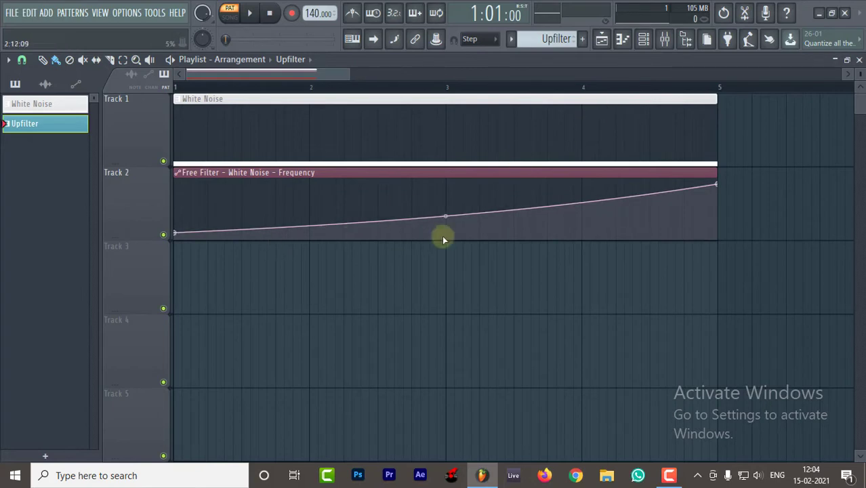
{"action": "left_click", "coordinate": [665, 41]}
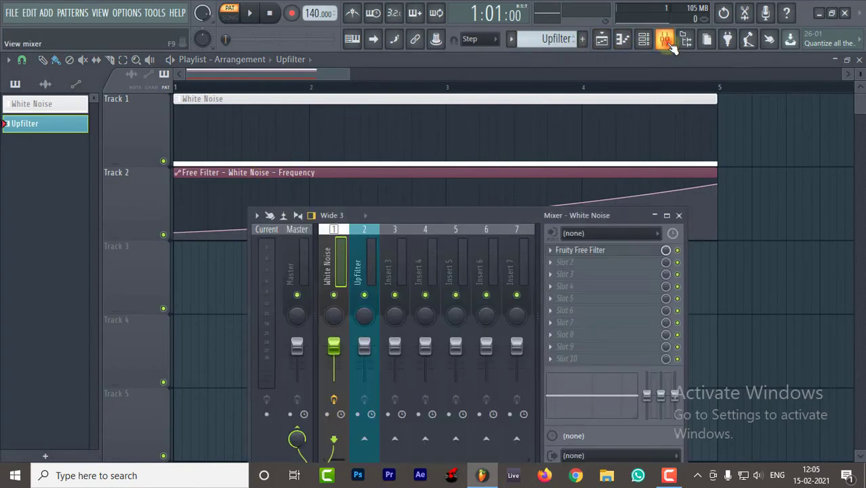
{"action": "left_click", "coordinate": [667, 42]}
{"action": "left_click", "coordinate": [644, 39]}
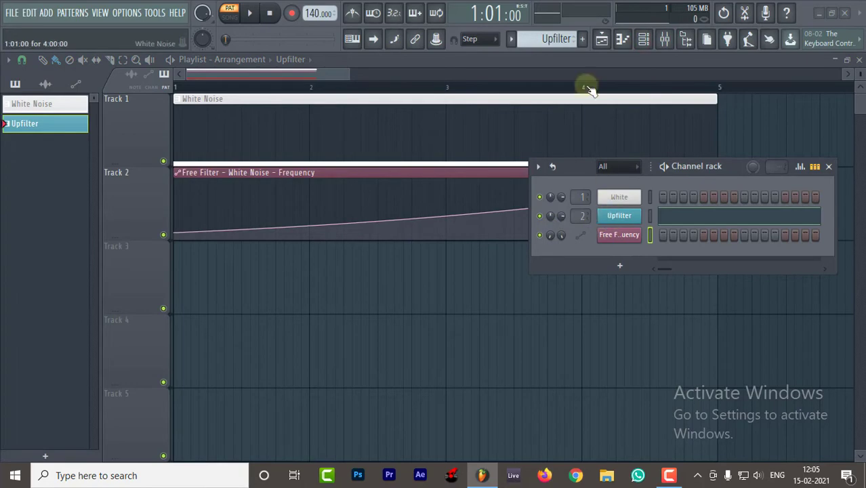
{"action": "left_click", "coordinate": [828, 166]}
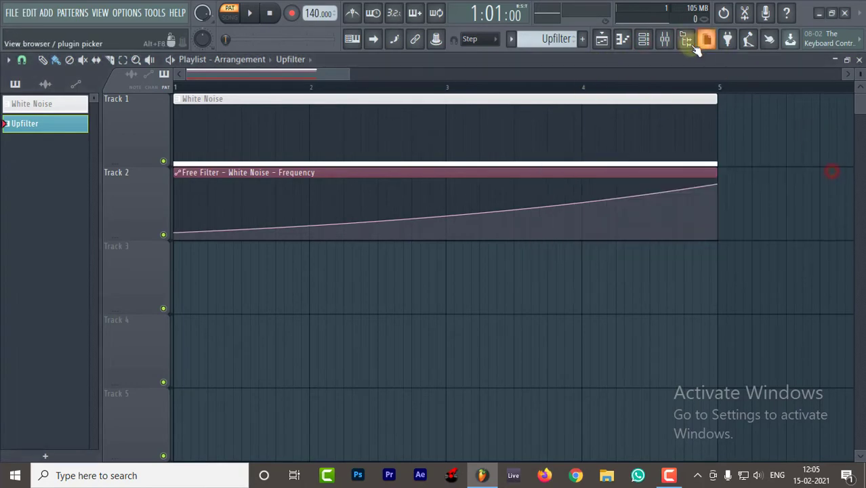
Load Gross Beat into effect slot 2 of the White Noise mixer track, placing its window for full view
{"action": "left_click", "coordinate": [666, 39]}
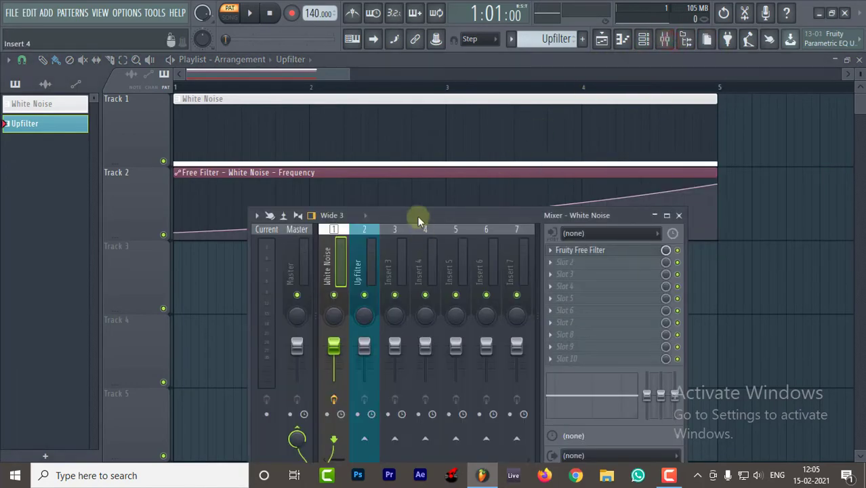
{"action": "left_click_drag", "start_coordinate": [417, 216], "coordinate": [344, 196]}
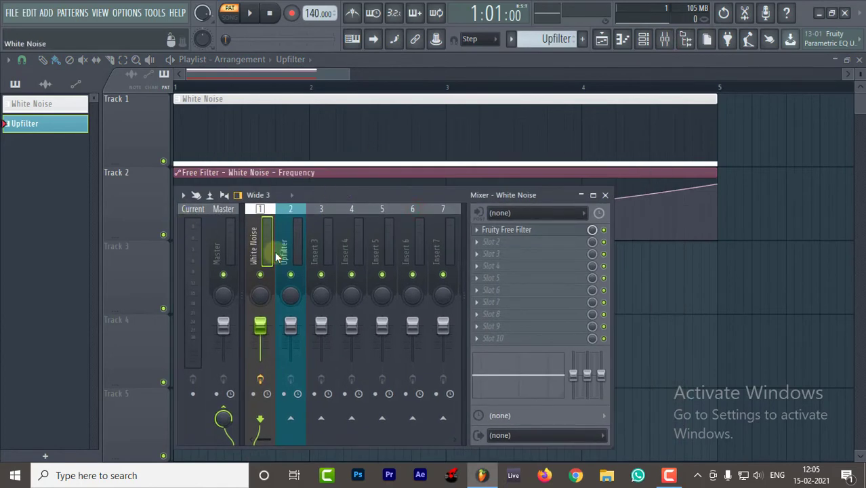
{"action": "left_click", "coordinate": [493, 231]}
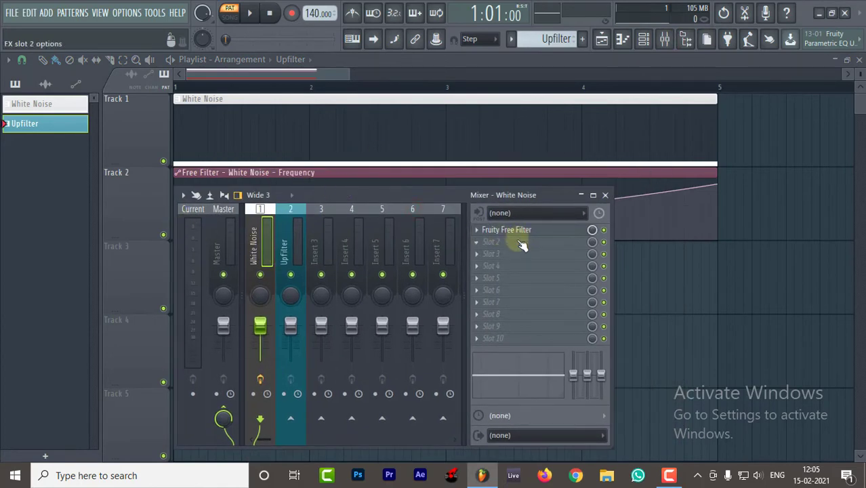
{"action": "left_click", "coordinate": [522, 245]}
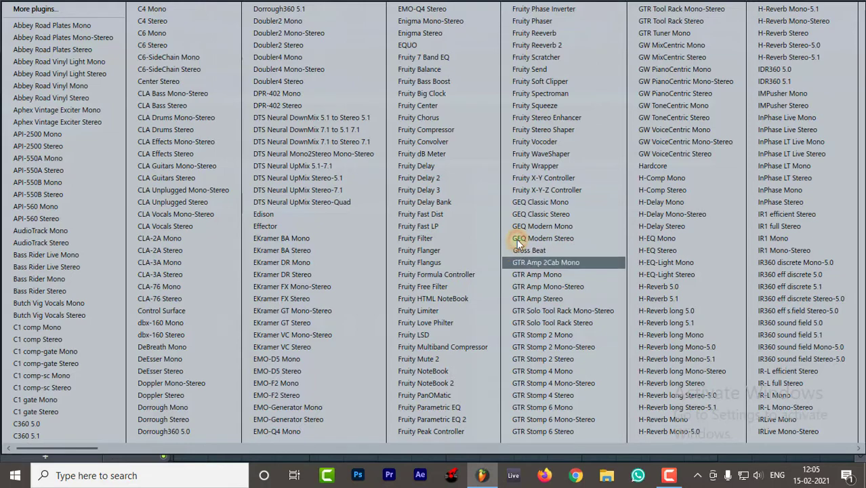
{"action": "left_click", "coordinate": [560, 252]}
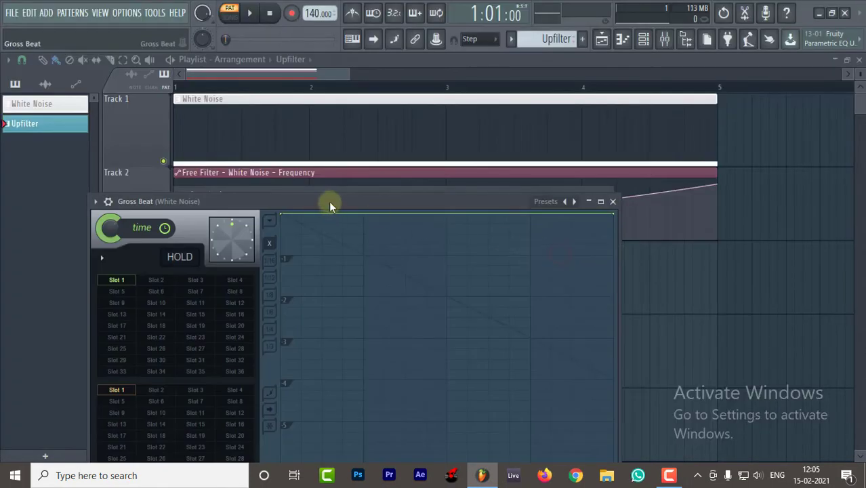
{"action": "left_click_drag", "start_coordinate": [328, 201], "coordinate": [370, 93]}
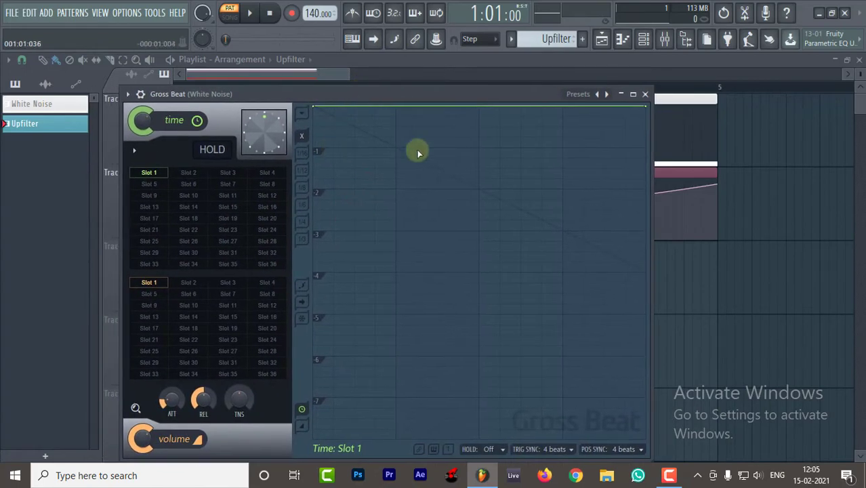
Load Gross Beat's Patterns preset and choose the Sidechain volume pattern
{"action": "left_click", "coordinate": [606, 97]}
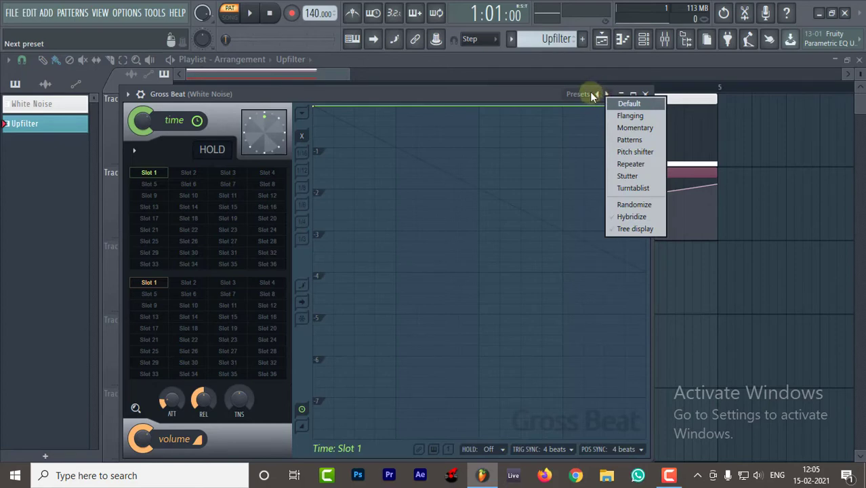
{"action": "left_click", "coordinate": [631, 140]}
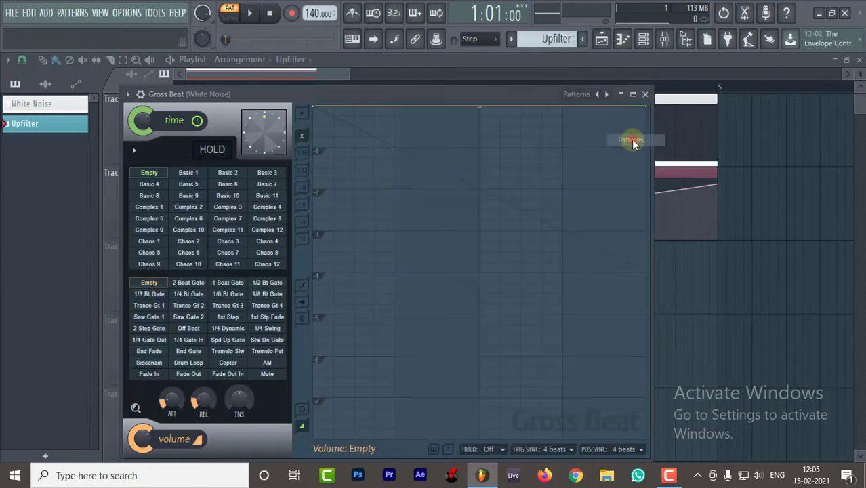
{"action": "left_click_drag", "start_coordinate": [442, 93], "coordinate": [547, 76]}
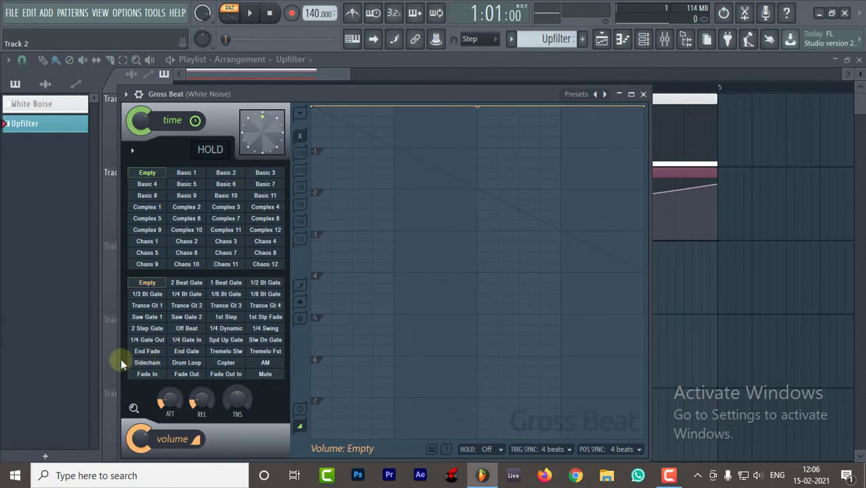
{"action": "left_click", "coordinate": [146, 364]}
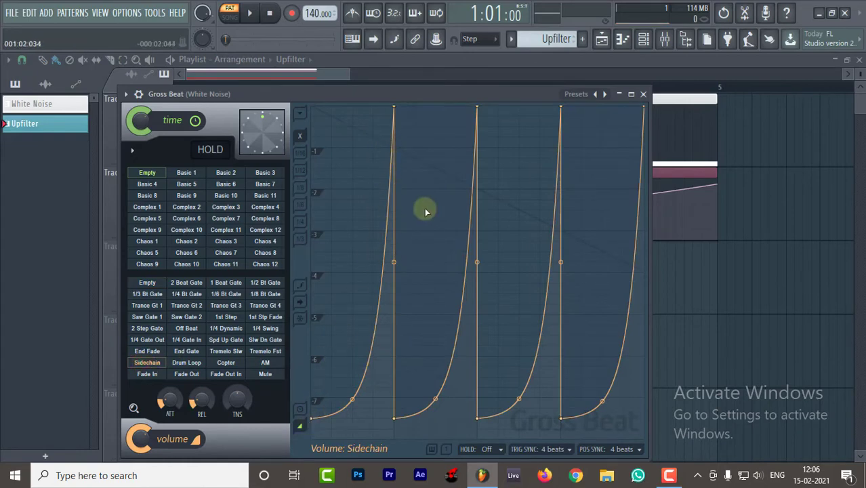
{"action": "left_click", "coordinate": [359, 382]}
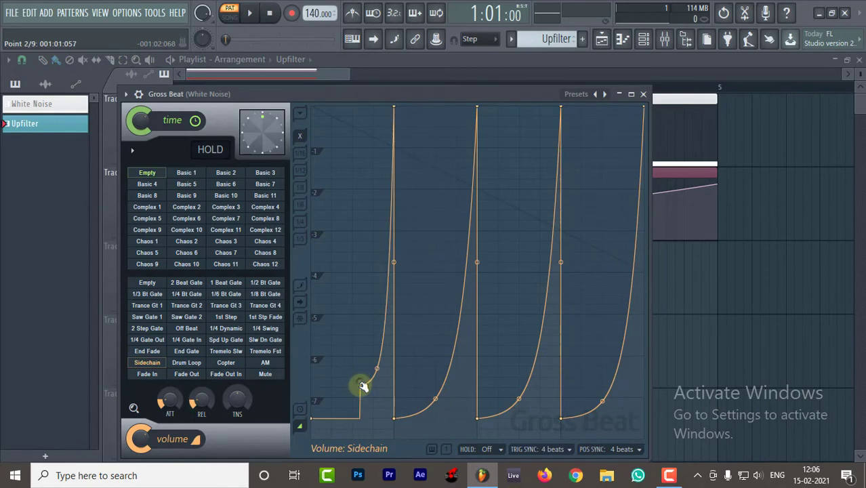
{"action": "right_click", "coordinate": [394, 381]}
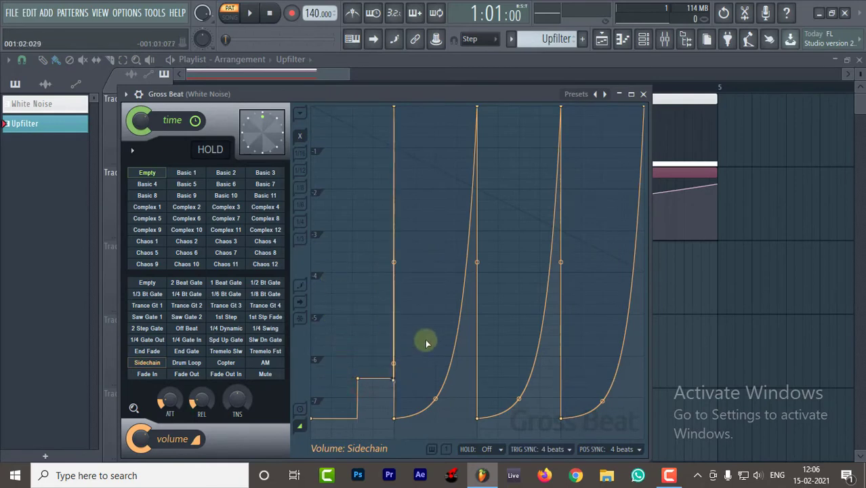
{"action": "key", "text": "ctrl+z"}
{"action": "key", "text": "ctrl+z"}
{"action": "key", "text": "ctrl+z"}
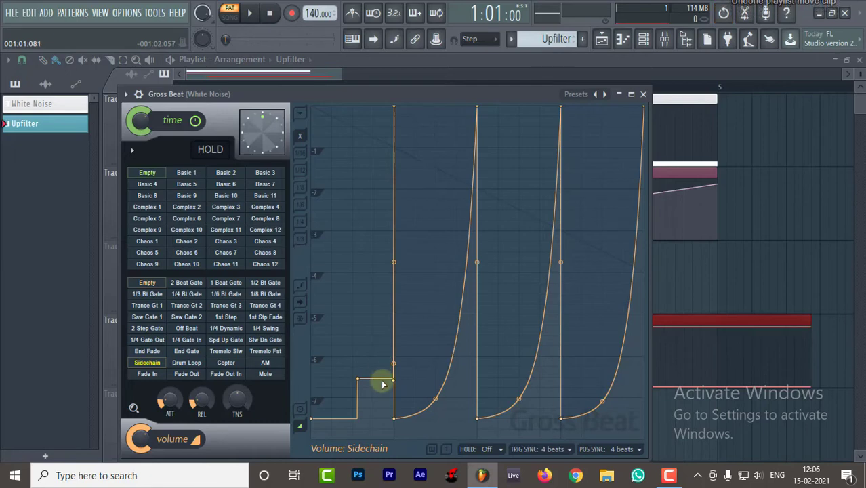
{"action": "right_click", "coordinate": [706, 324]}
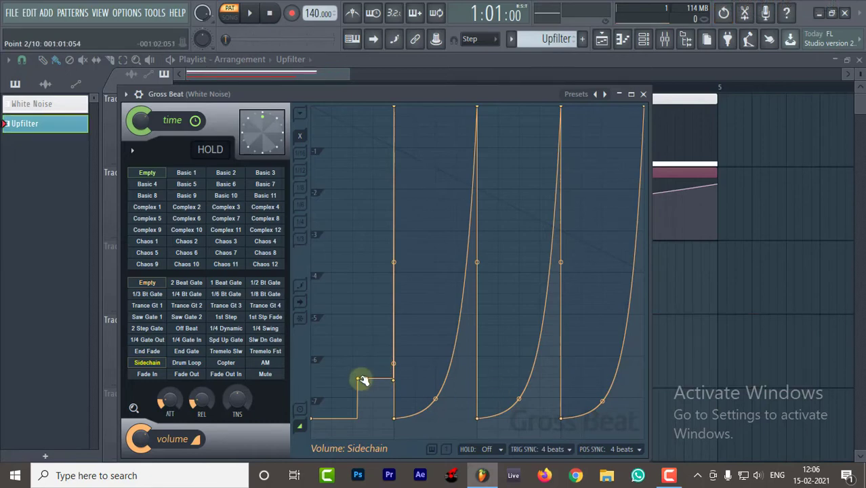
{"action": "right_click", "coordinate": [358, 380]}
{"action": "left_click", "coordinate": [378, 203]}
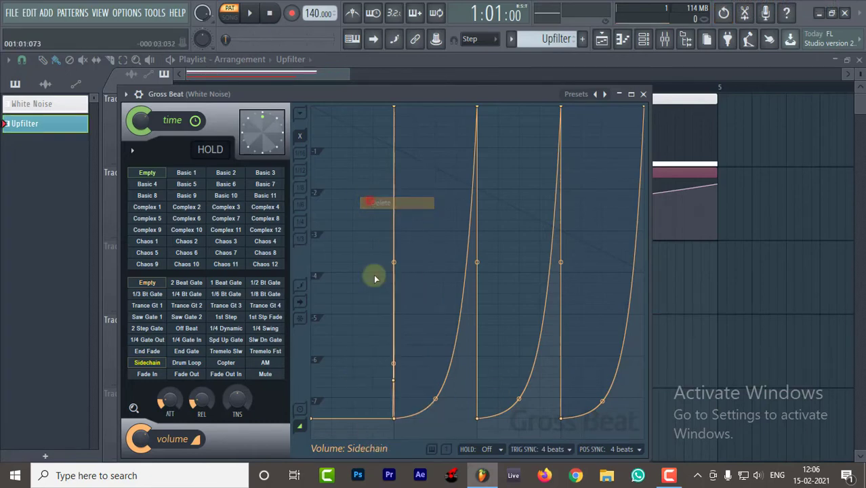
{"action": "right_click", "coordinate": [397, 382]}
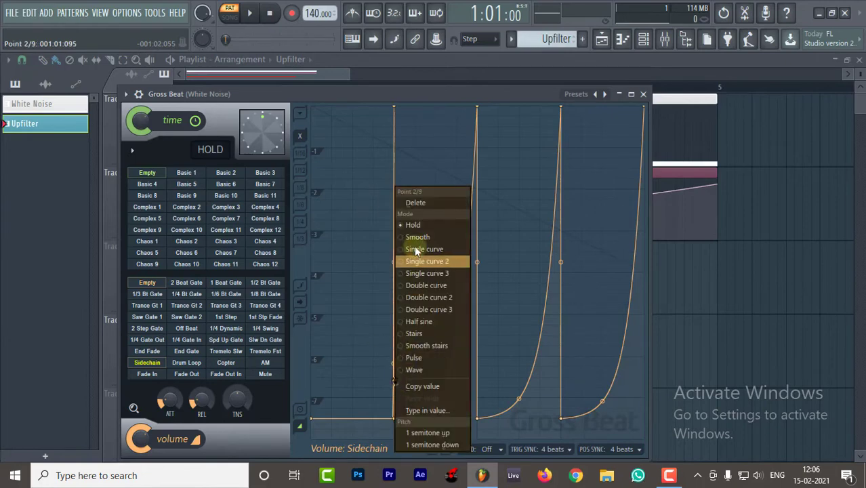
{"action": "left_click", "coordinate": [414, 207]}
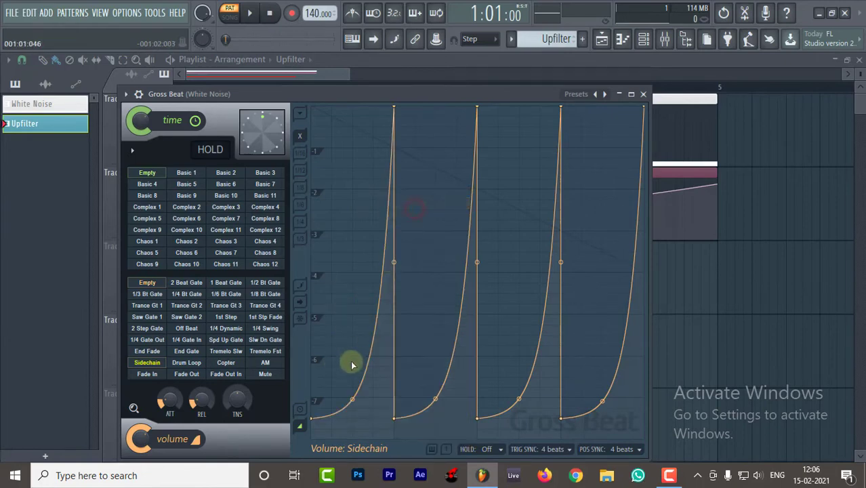
Reset the tension of all four rising Sidechain volume curves to straight lines, deleting the extra point in the fourth segment
{"action": "right_click", "coordinate": [353, 398]}
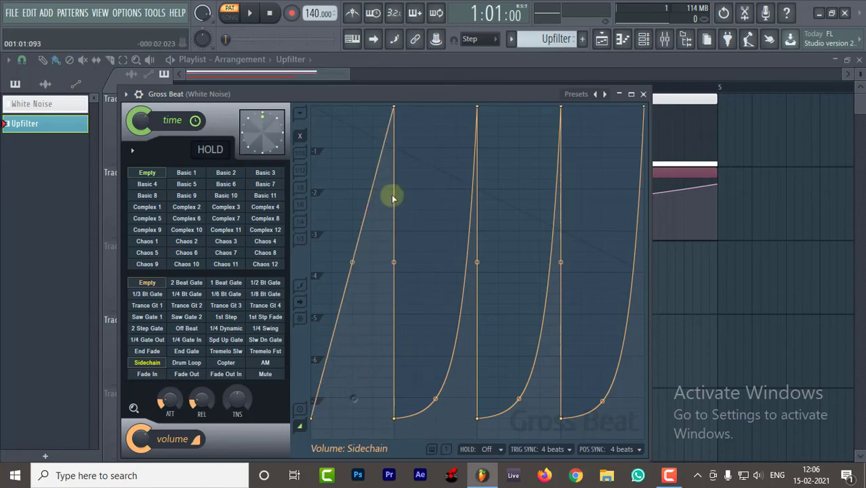
{"action": "right_click", "coordinate": [437, 400]}
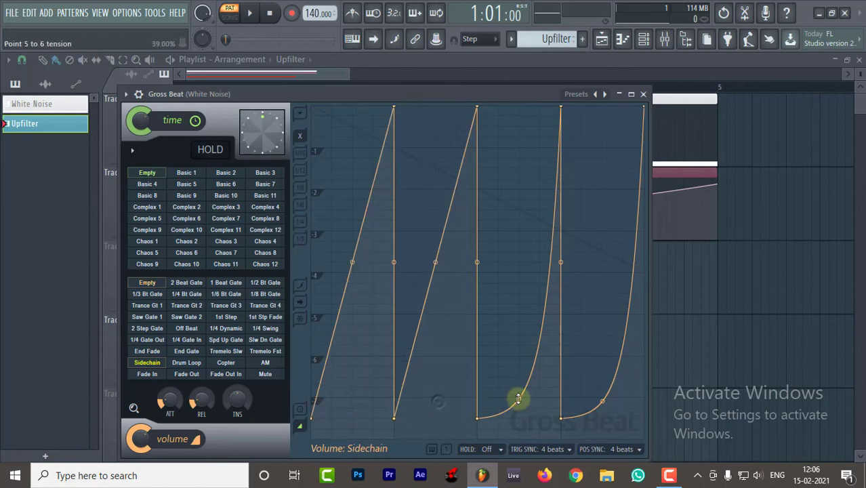
{"action": "right_click", "coordinate": [518, 400]}
{"action": "right_click", "coordinate": [602, 399]}
{"action": "right_click", "coordinate": [601, 397]}
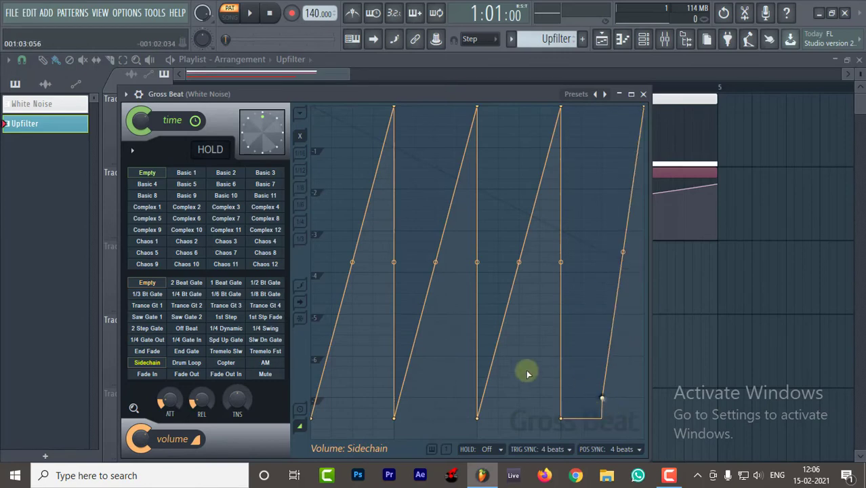
{"action": "right_click", "coordinate": [604, 399]}
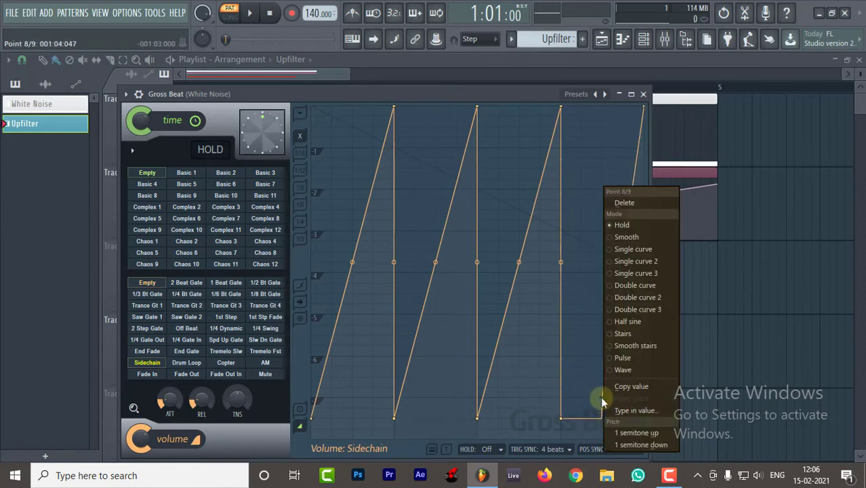
{"action": "left_click", "coordinate": [614, 201]}
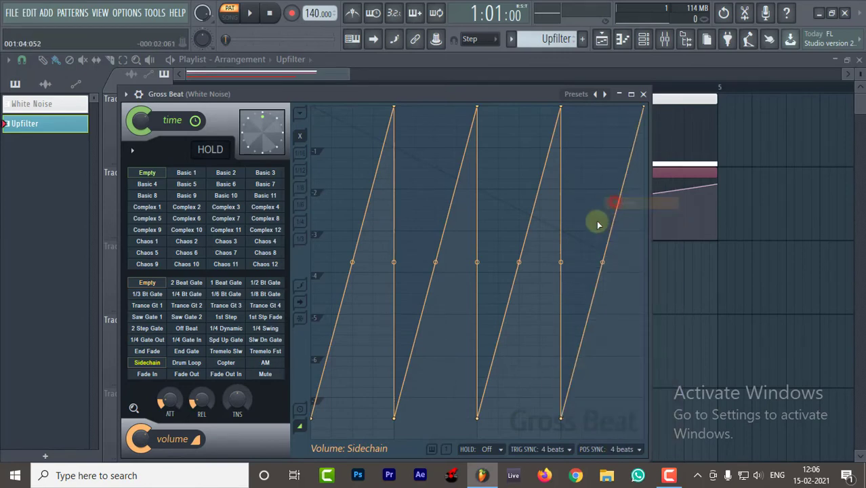
Play the arrangement in song mode with Gross Beat bypassed on White Noise and the Upfilter mixer track muted
{"action": "left_click", "coordinate": [665, 39]}
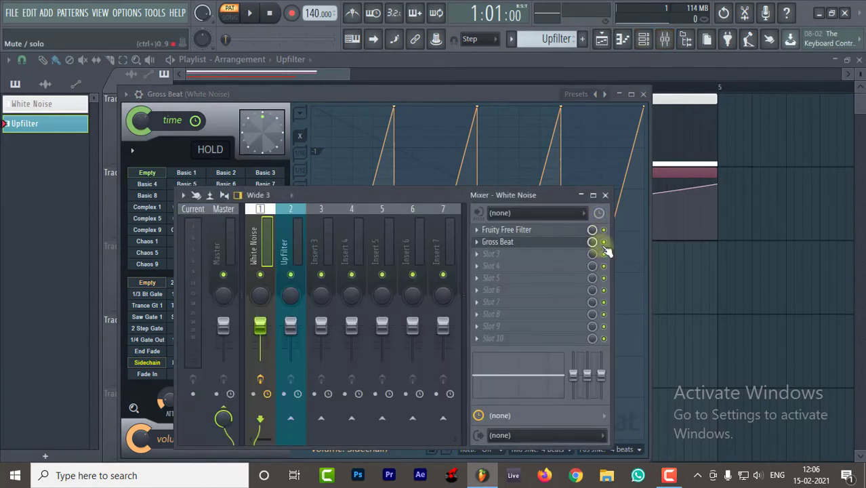
{"action": "left_click_drag", "start_coordinate": [424, 196], "coordinate": [477, 199]}
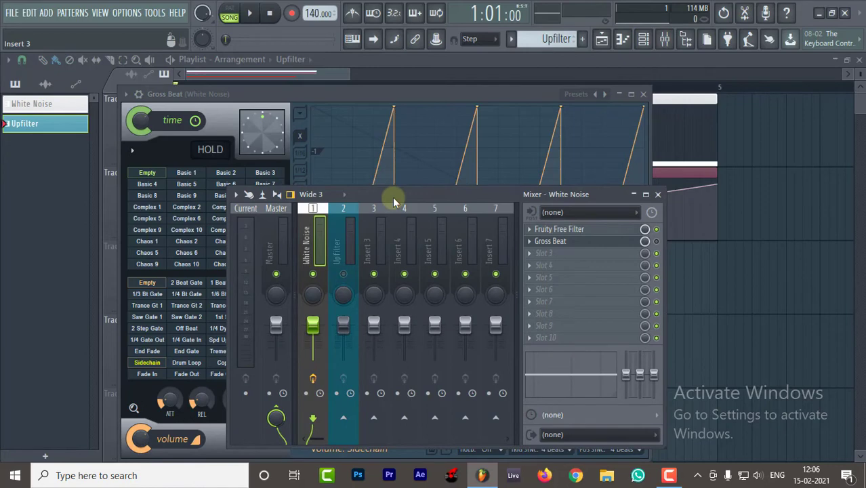
{"action": "key", "text": "space"}
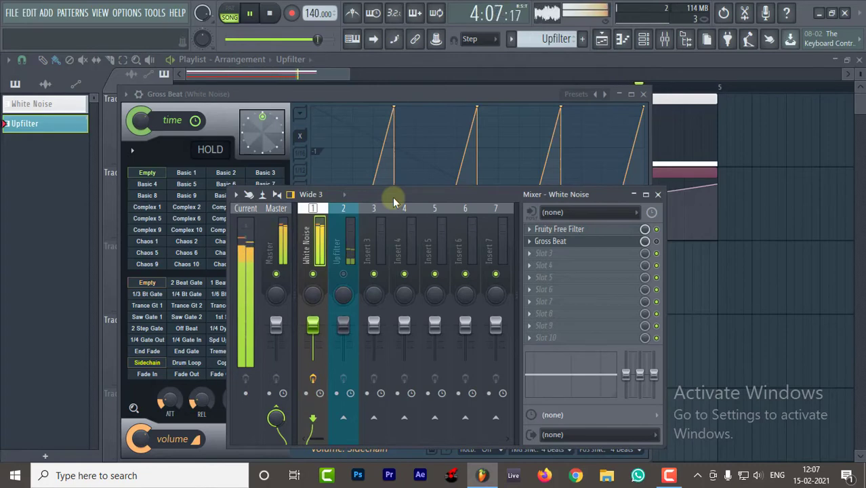
{"action": "key", "text": "space"}
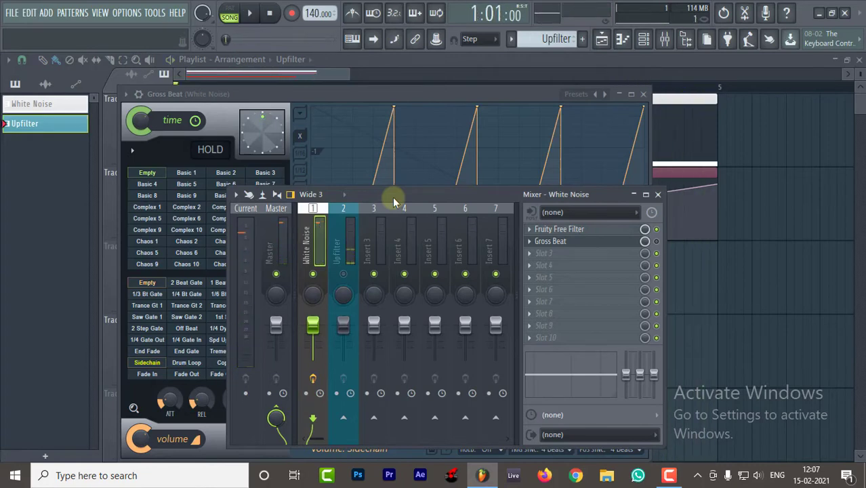
Re-enable Gross Beat on the White Noise track and play the song with its volume envelope in view
{"action": "left_click", "coordinate": [656, 242]}
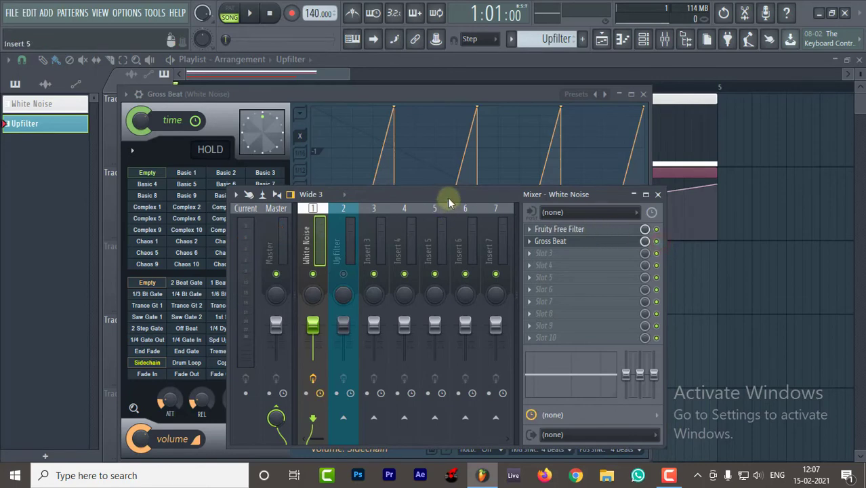
{"action": "left_click_drag", "start_coordinate": [449, 197], "coordinate": [587, 135]}
{"action": "left_click", "coordinate": [587, 271]}
{"action": "key", "text": "space"}
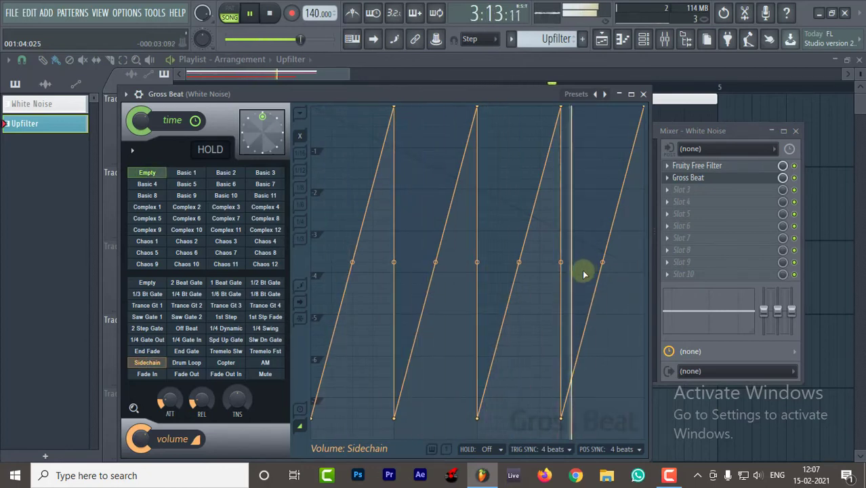
{"action": "key", "text": "space"}
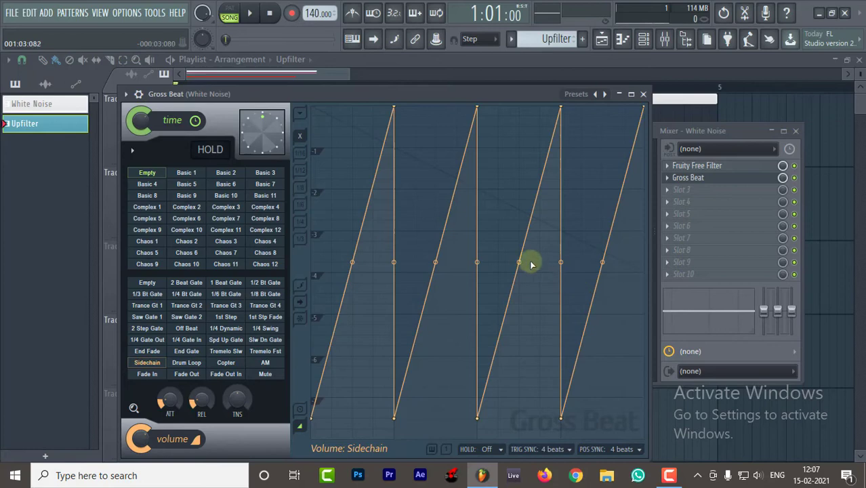
Close the White Noise Gross Beat window, mute the White Noise mixer track and unmute Upfilter
{"action": "left_click", "coordinate": [643, 95]}
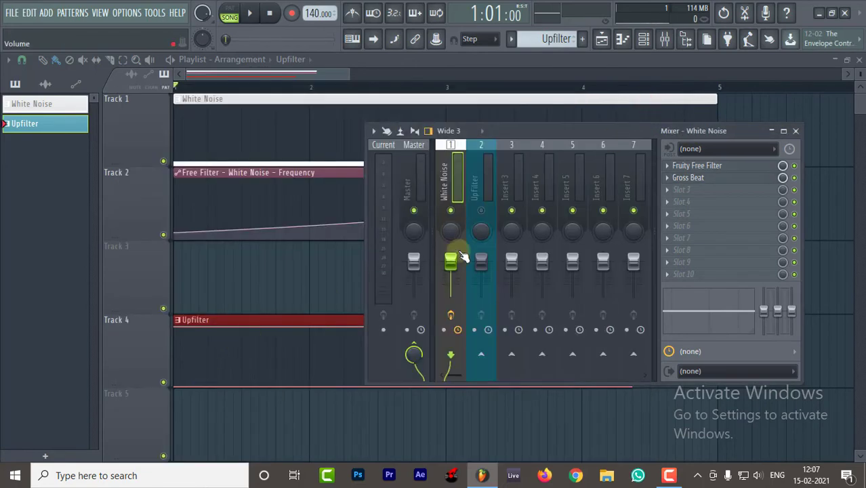
{"action": "left_click", "coordinate": [451, 210]}
{"action": "left_click", "coordinate": [481, 210]}
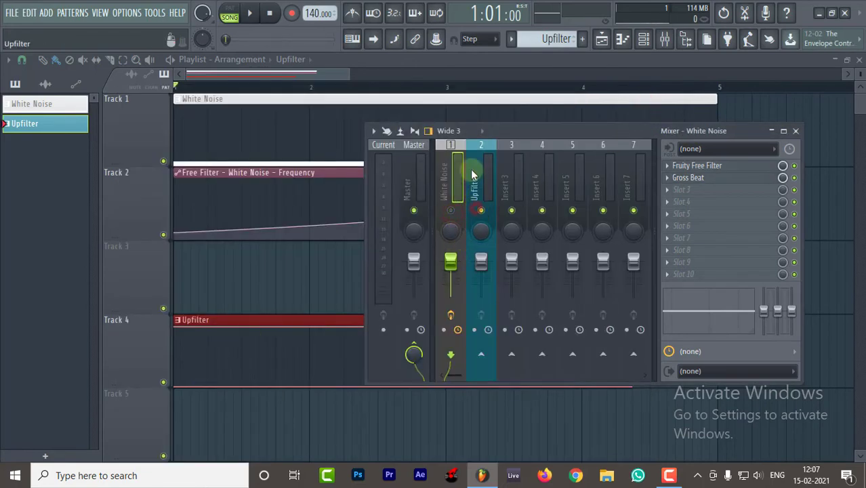
Load Gross Beat in the first effect slot of the Upfilter mixer track and bring its whole window into view
{"action": "left_click", "coordinate": [488, 203]}
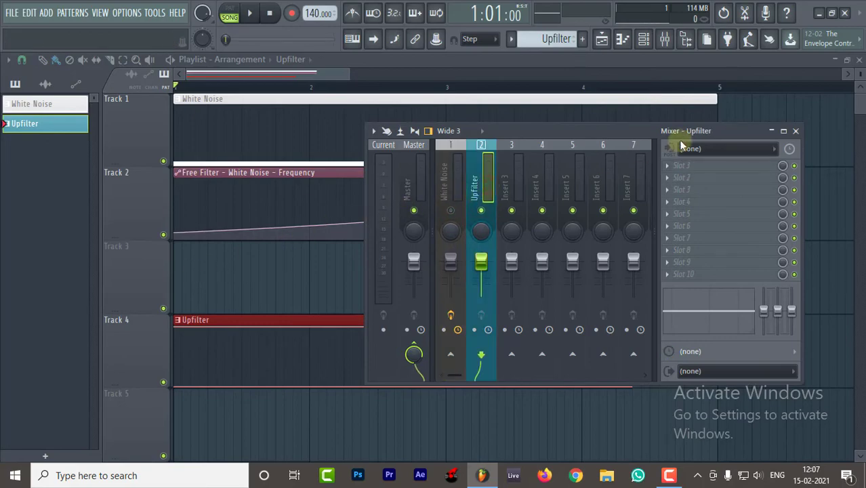
{"action": "left_click", "coordinate": [708, 166]}
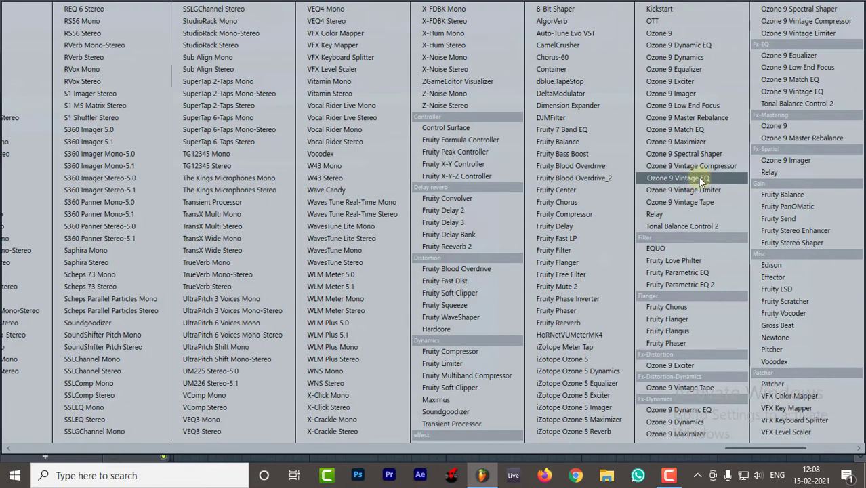
{"action": "left_click", "coordinate": [780, 326]}
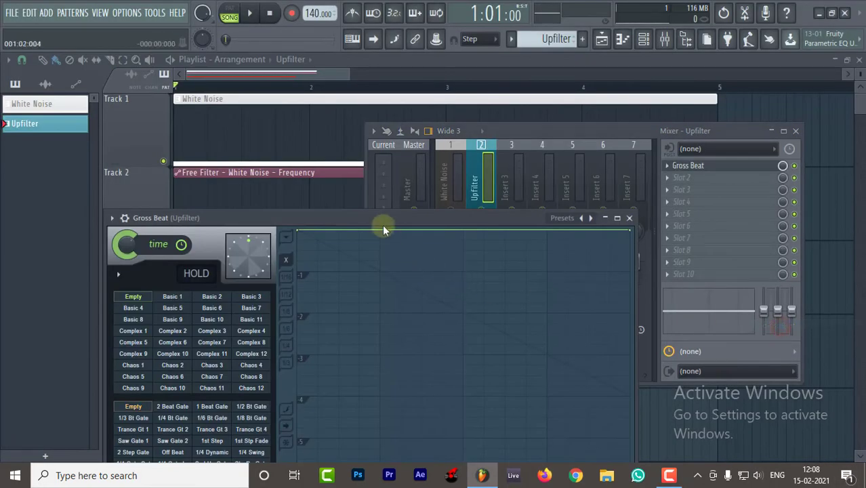
{"action": "left_click_drag", "start_coordinate": [383, 225], "coordinate": [387, 84]}
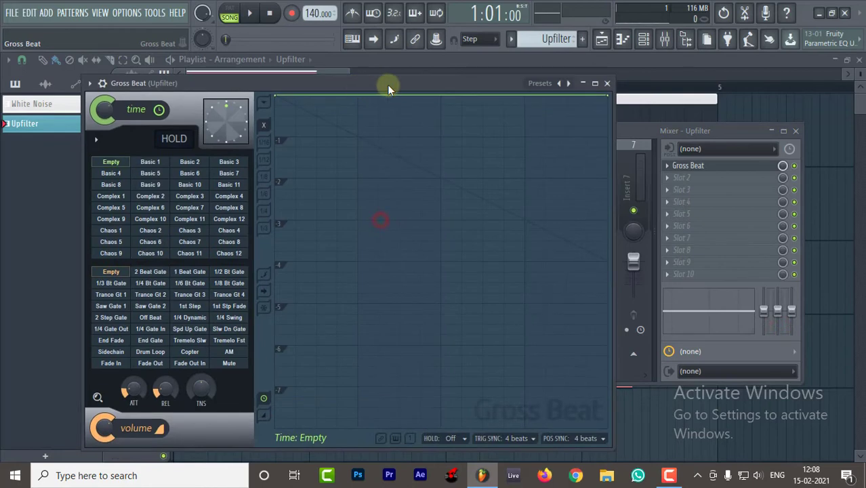
Load the Patterns preset in the Upfilter's Gross Beat and choose the 1/4 Bt Gate volume pattern
{"action": "right_click", "coordinate": [571, 85]}
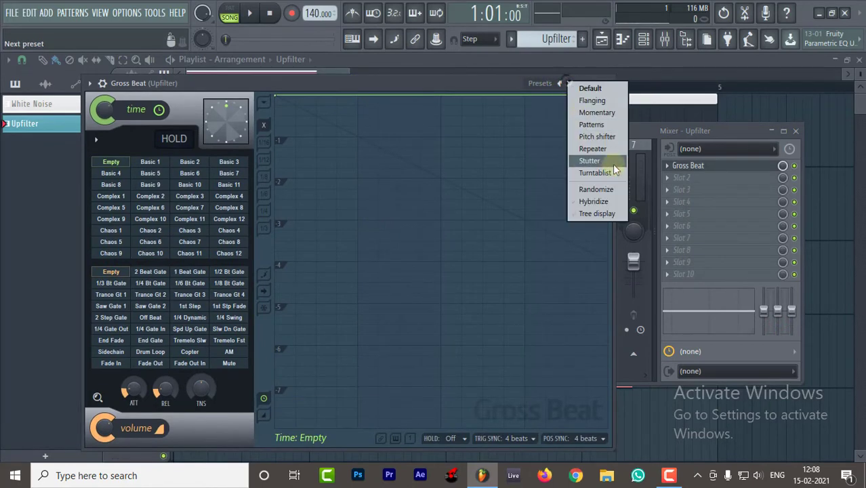
{"action": "left_click", "coordinate": [609, 126]}
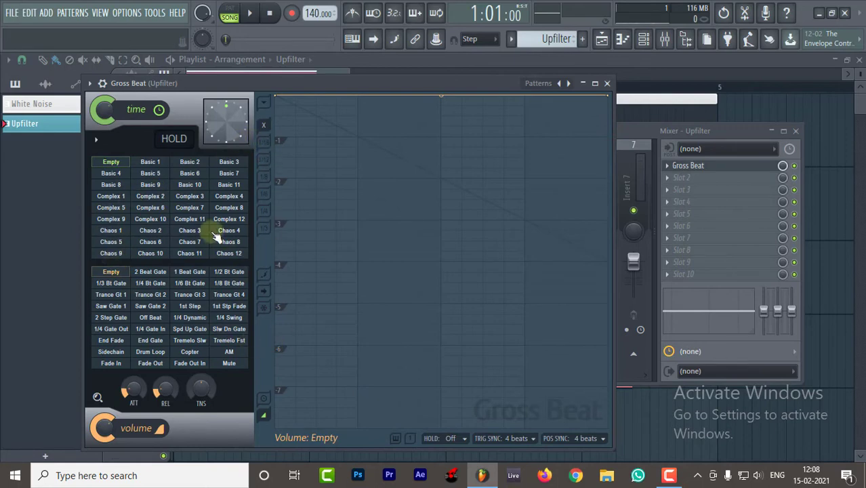
{"action": "left_click", "coordinate": [152, 285]}
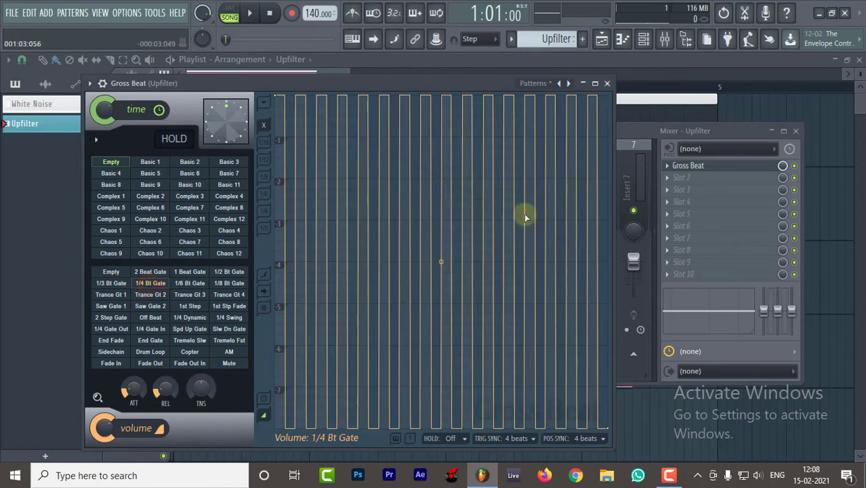
Play the Upfilter riser with Gross Beat bypassed, and again with Gross Beat enabled, to compare the sound
{"action": "left_click", "coordinate": [795, 165]}
{"action": "key", "text": "space"}
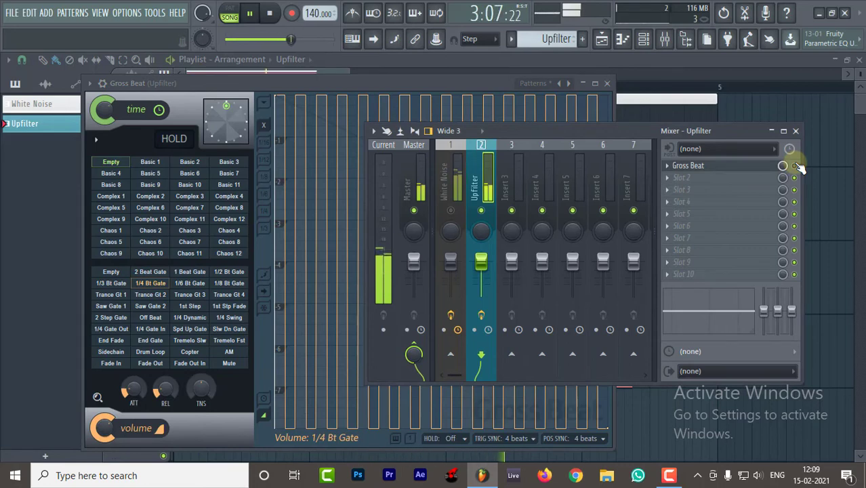
{"action": "key", "text": "space"}
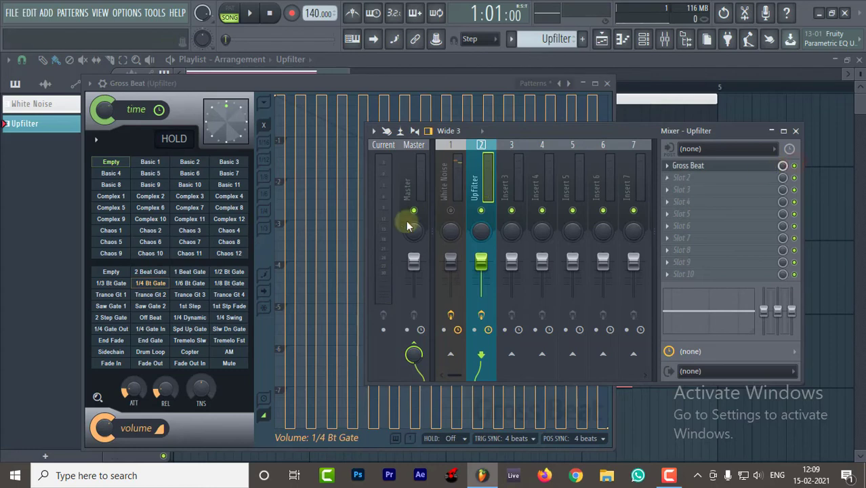
{"action": "key", "text": "space"}
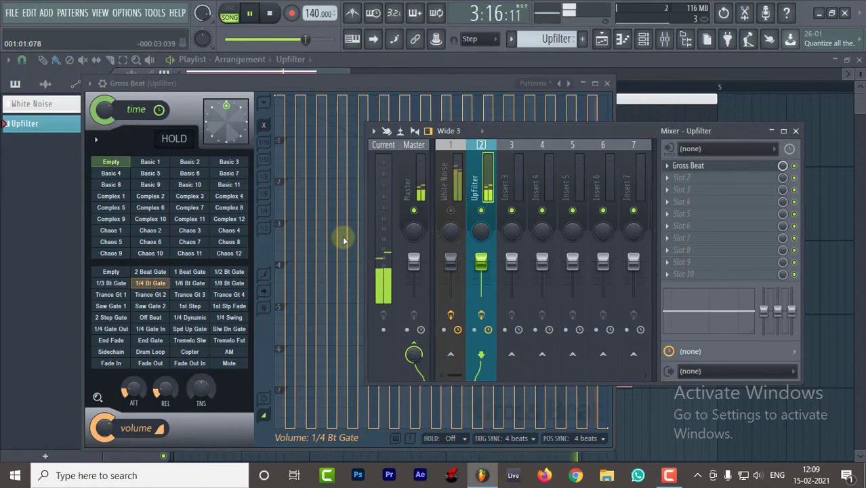
{"action": "key", "text": "space"}
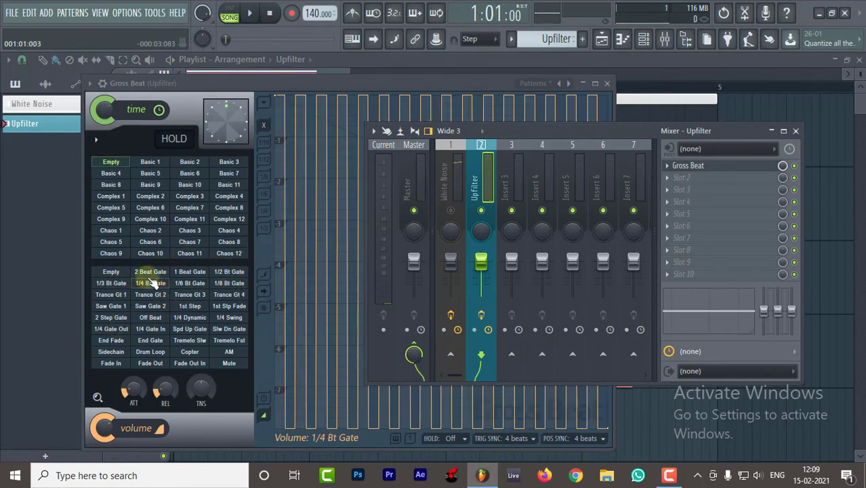
Audition the 1/6, 1/8, 1/3 and 1/2 Bt Gate volume patterns on the Upfilter riser
{"action": "left_click", "coordinate": [190, 284]}
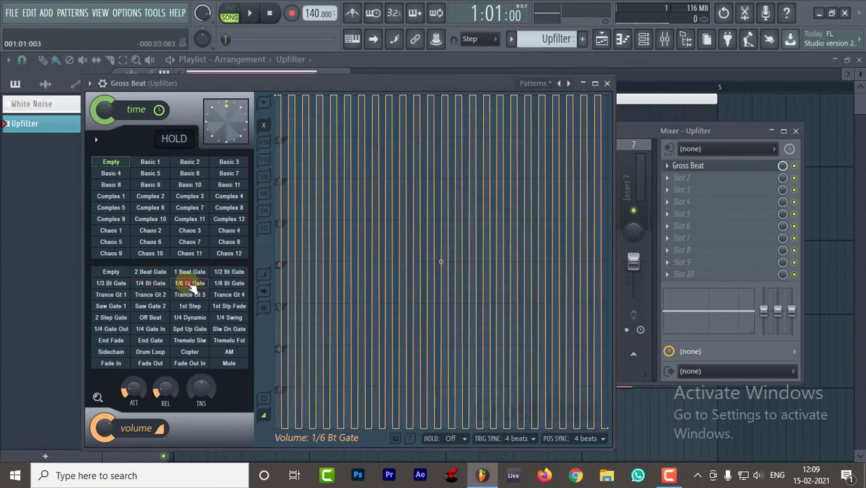
{"action": "key", "text": "space"}
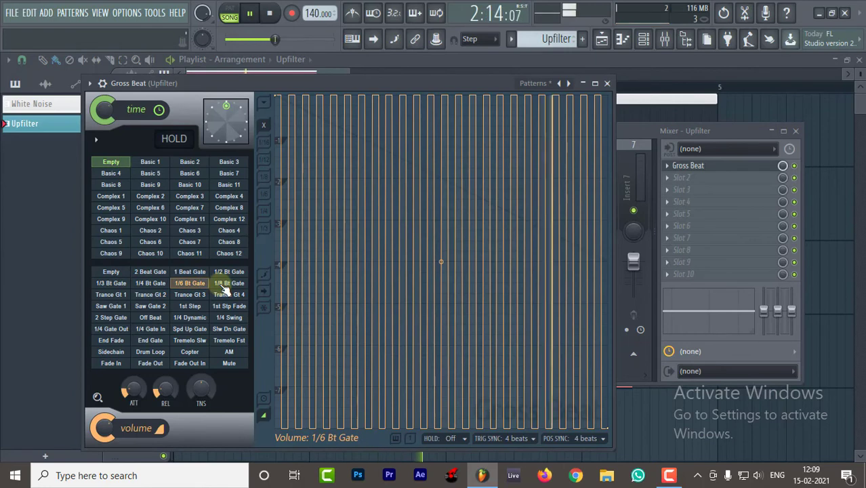
{"action": "left_click", "coordinate": [224, 283]}
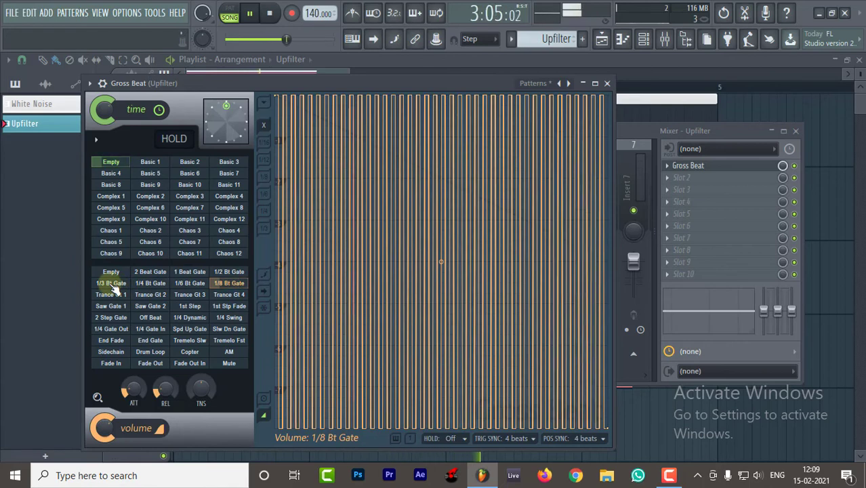
{"action": "key", "text": "space"}
{"action": "left_click", "coordinate": [111, 284]}
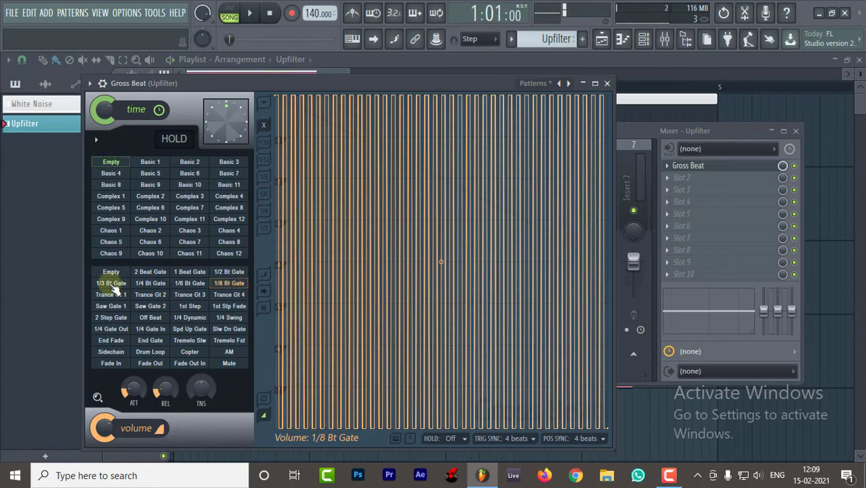
{"action": "key", "text": "space"}
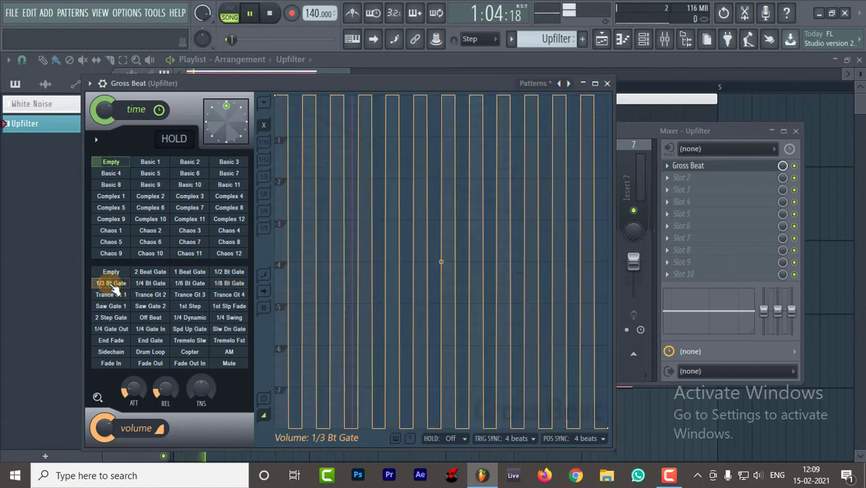
{"action": "left_click", "coordinate": [223, 272]}
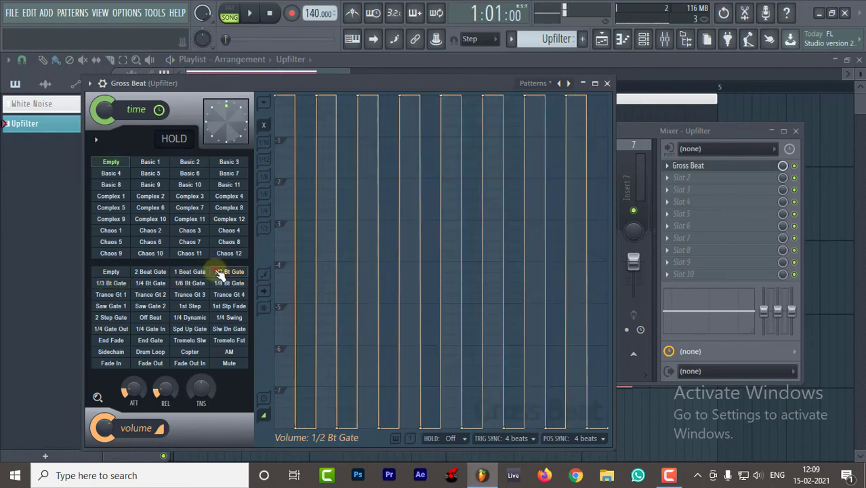
Compare 1/4 Bt Gate with 1/6 Bt Gate during playback, leaving 1/6 Bt Gate selected for Upfilter
{"action": "left_click", "coordinate": [155, 283]}
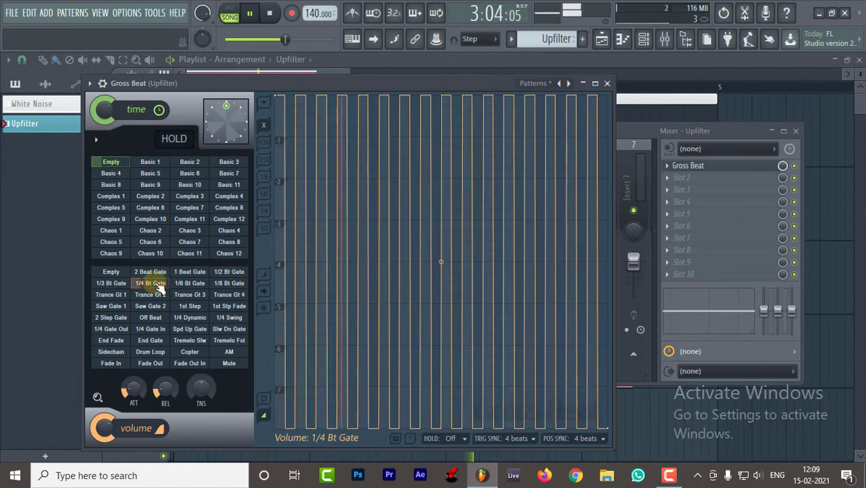
{"action": "left_click", "coordinate": [180, 285]}
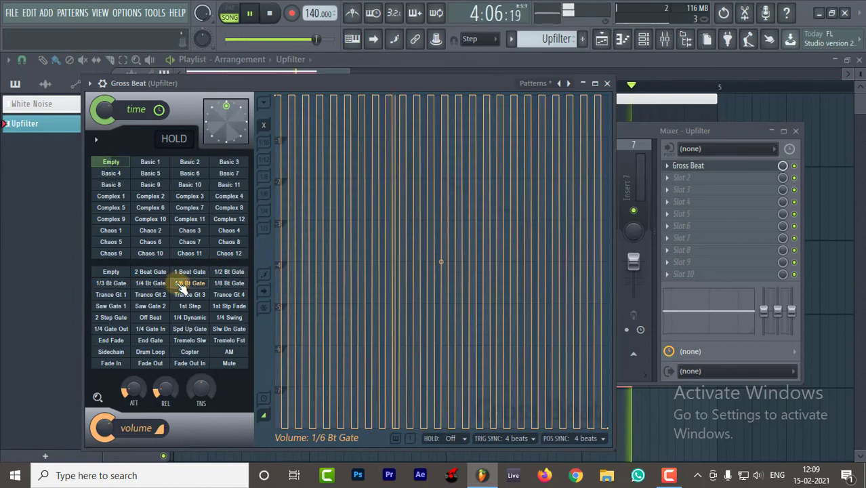
{"action": "key", "text": "space"}
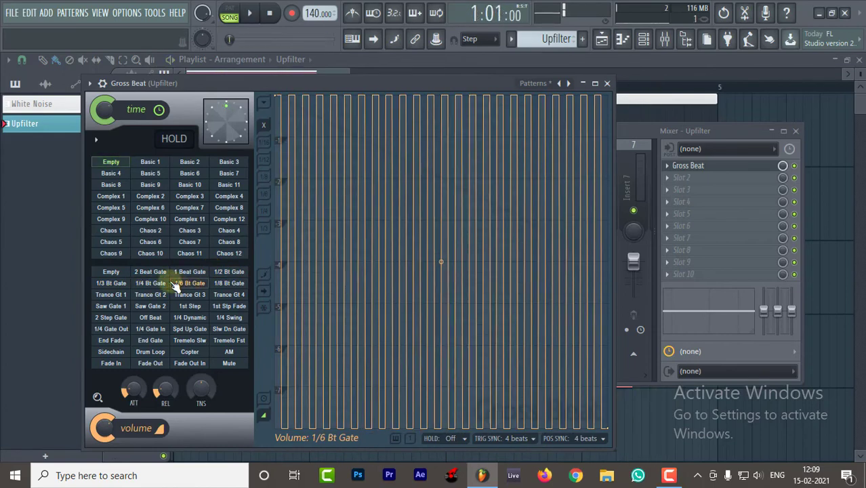
Unmute White Noise, balance it with Upfilter by slightly lowering both faders, and play the two risers together
{"action": "left_click", "coordinate": [607, 84]}
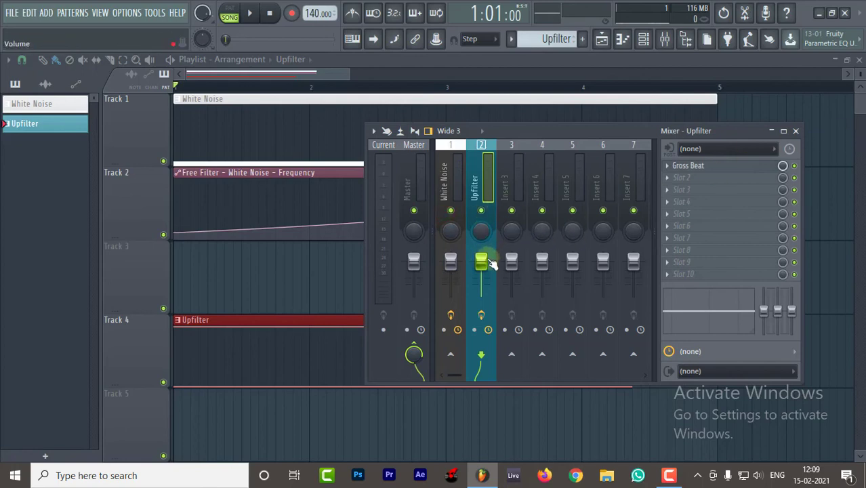
{"action": "left_click_drag", "start_coordinate": [491, 264], "coordinate": [451, 269]}
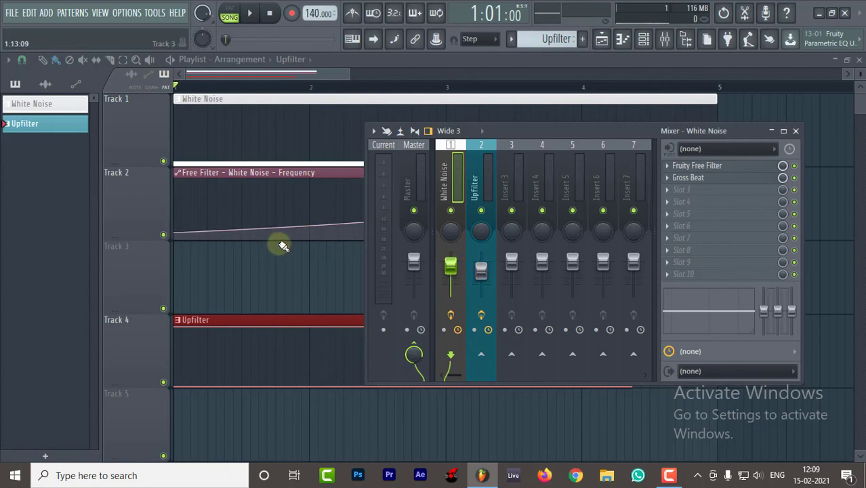
{"action": "key", "text": "space"}
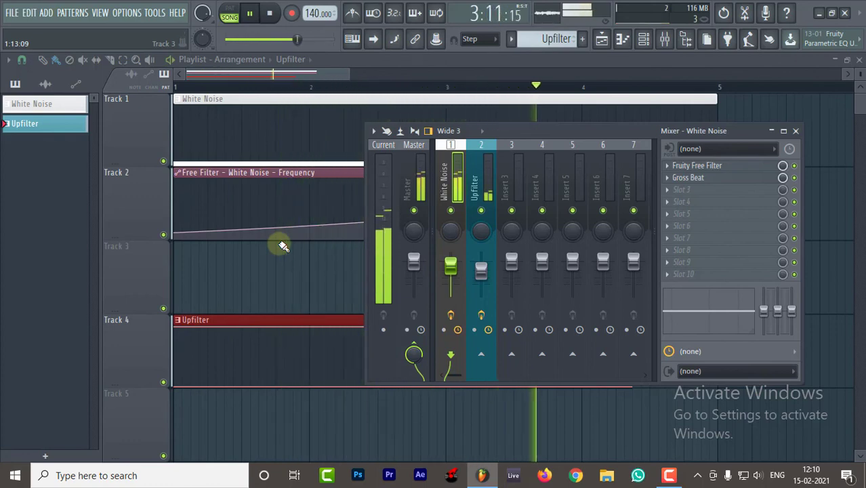
{"action": "key", "text": "space"}
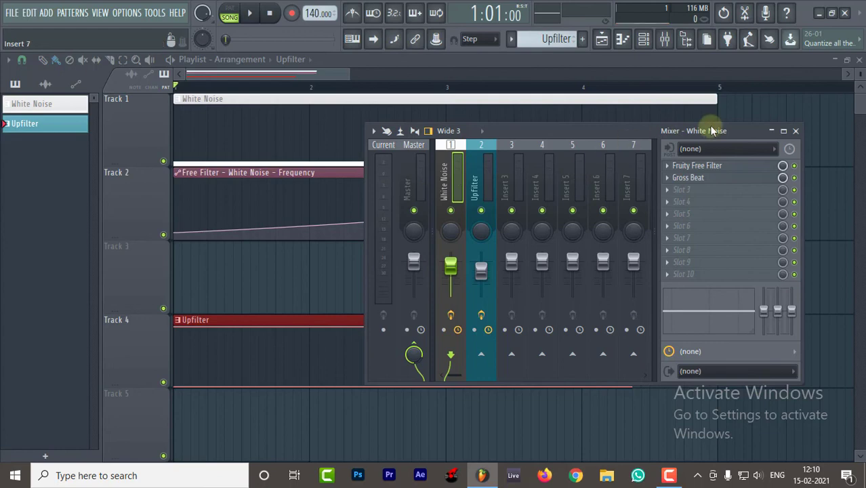
Try several gate volume patterns in the White Noise track's Gross Beat, including 1/4 Dynamic and Spd Up Gate, ending on Slw Dn Gate
{"action": "left_click", "coordinate": [716, 177]}
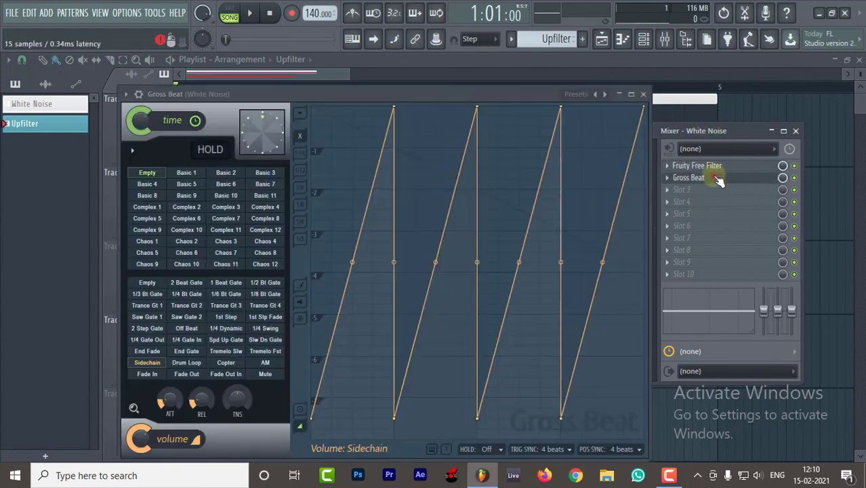
{"action": "left_click", "coordinate": [226, 294]}
{"action": "left_click", "coordinate": [187, 294]}
{"action": "left_click", "coordinate": [225, 328]}
{"action": "left_click", "coordinate": [225, 339]}
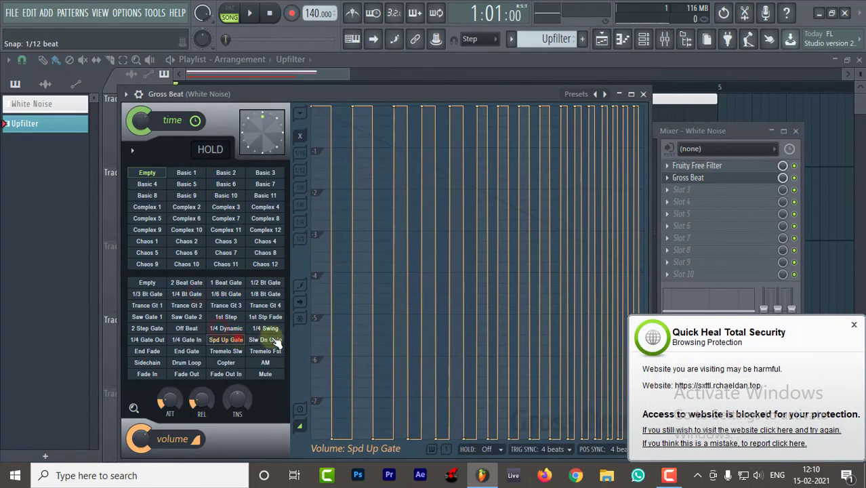
{"action": "left_click", "coordinate": [274, 341]}
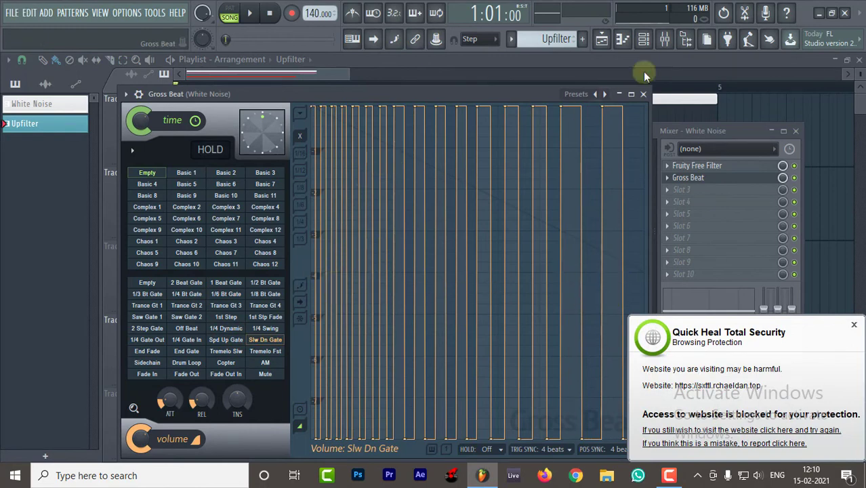
Dismiss the Quick Heal notification and close the Gross Beat and mixer windows to reveal the playlist
{"action": "left_click", "coordinate": [854, 325]}
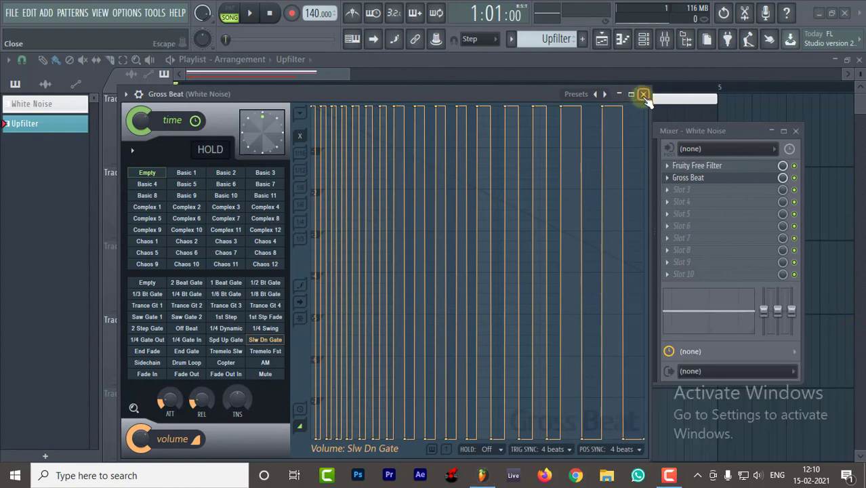
{"action": "left_click", "coordinate": [644, 94]}
{"action": "left_click", "coordinate": [798, 127]}
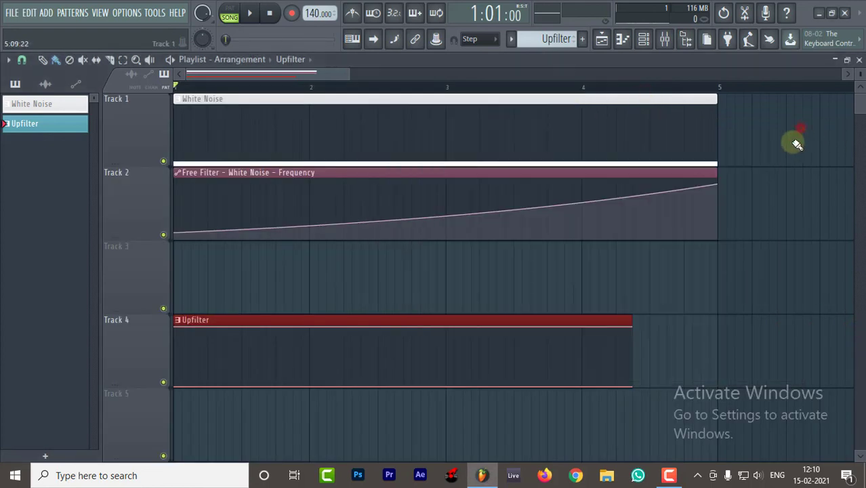